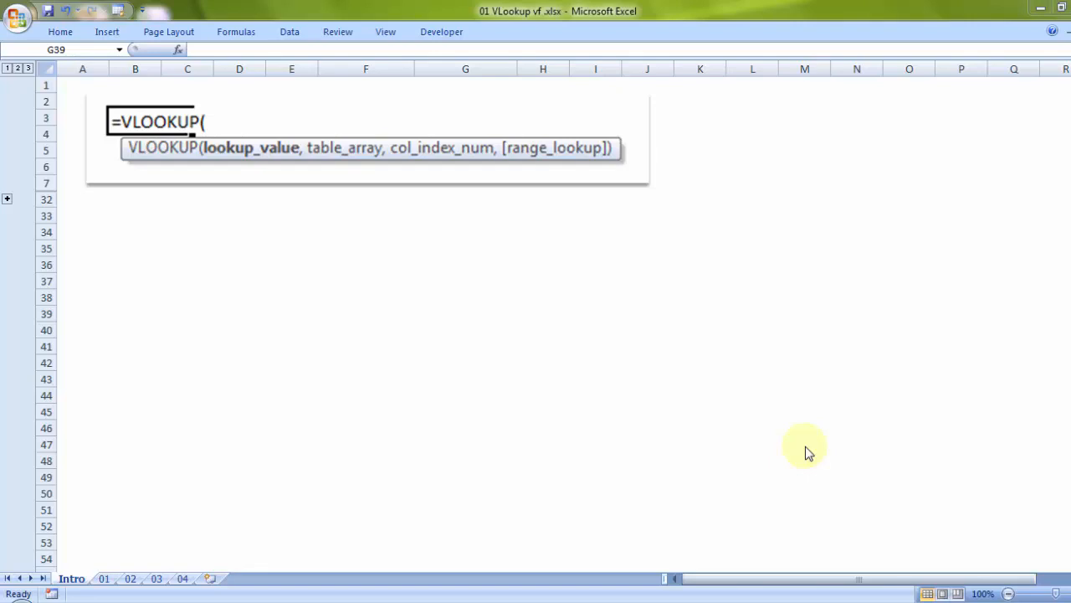
# - Expand the collapsed row groups to show the employee lookup table and the database records beneath it
pyautogui.click(6, 200)
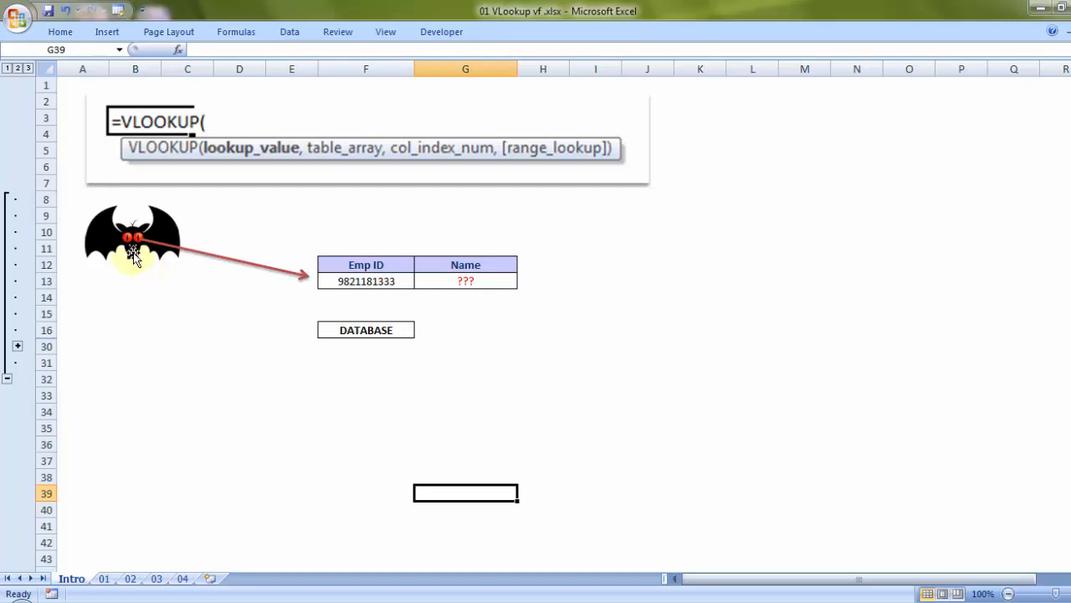
pyautogui.click(380, 283)
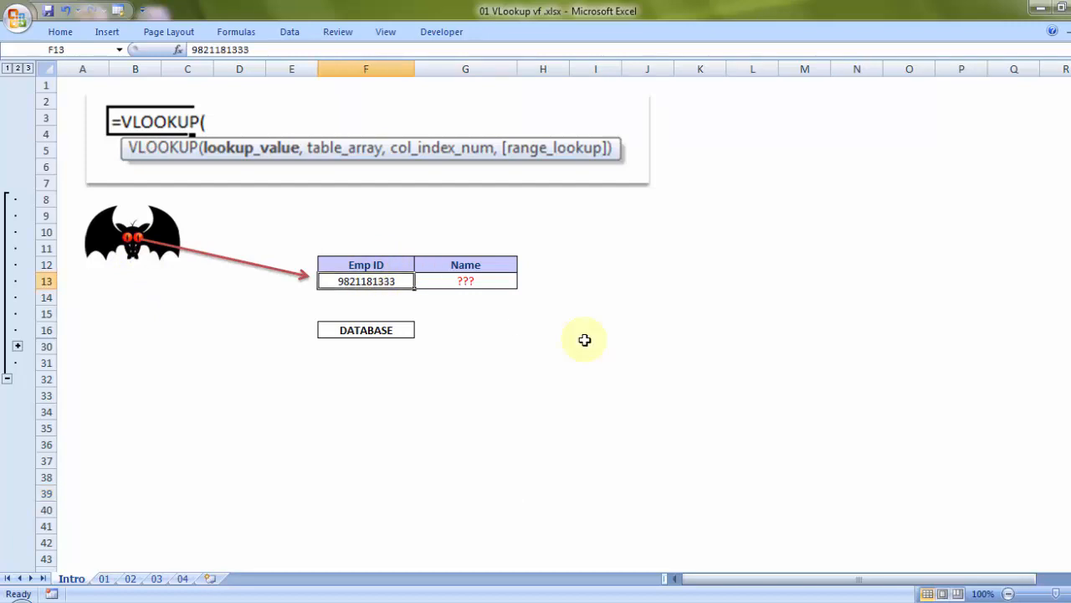
pyautogui.press('Right')
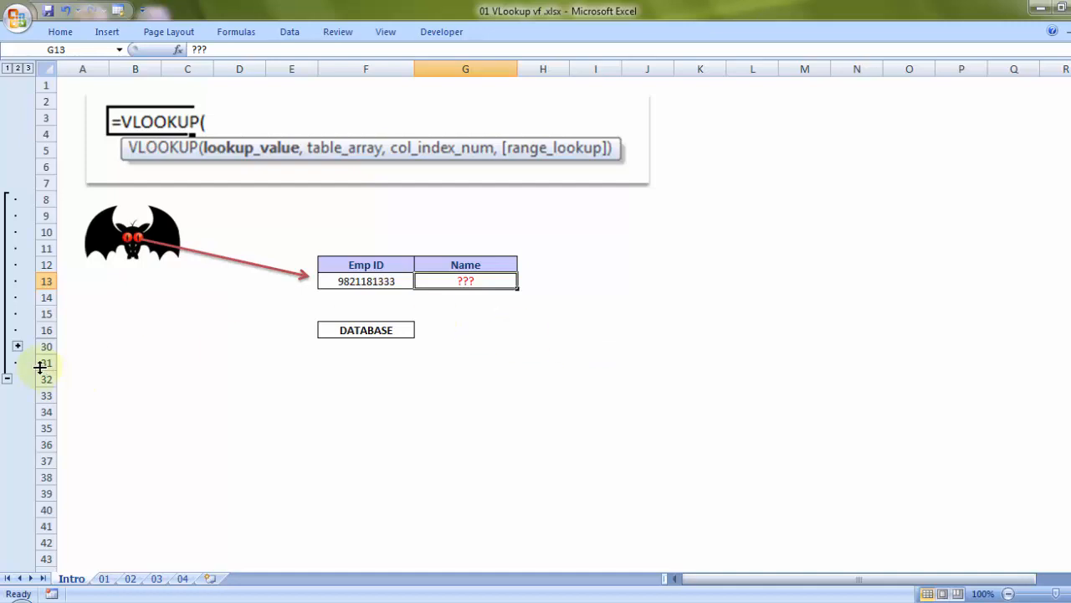
pyautogui.click(18, 346)
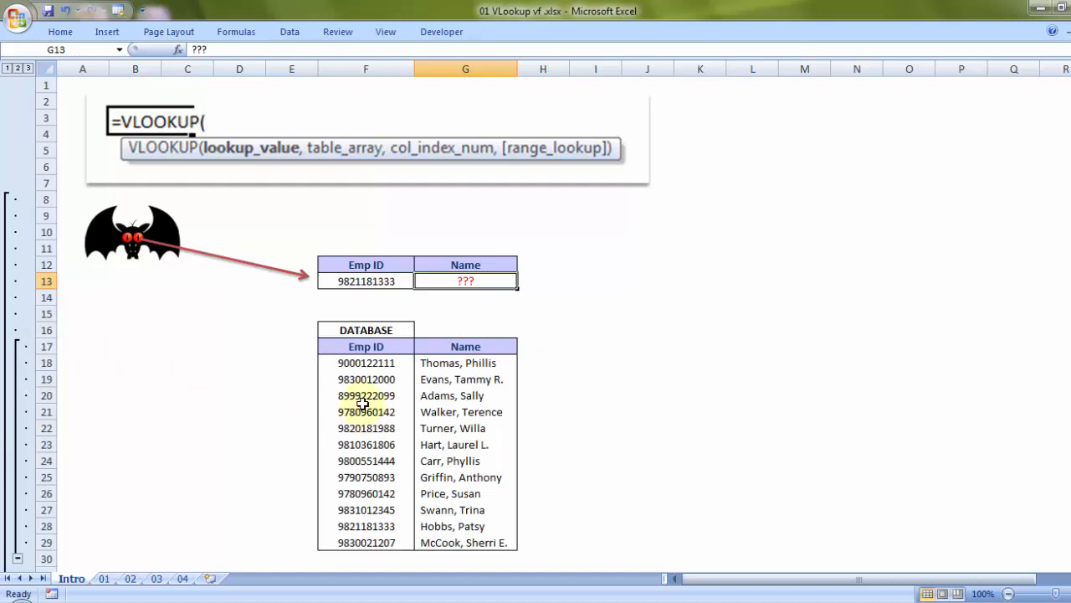
# - Examine the database's Emp ID and Name columns and match the ID in F13 with its record in row 28
pyautogui.moveTo(351, 345); pyautogui.dragTo(371, 543)
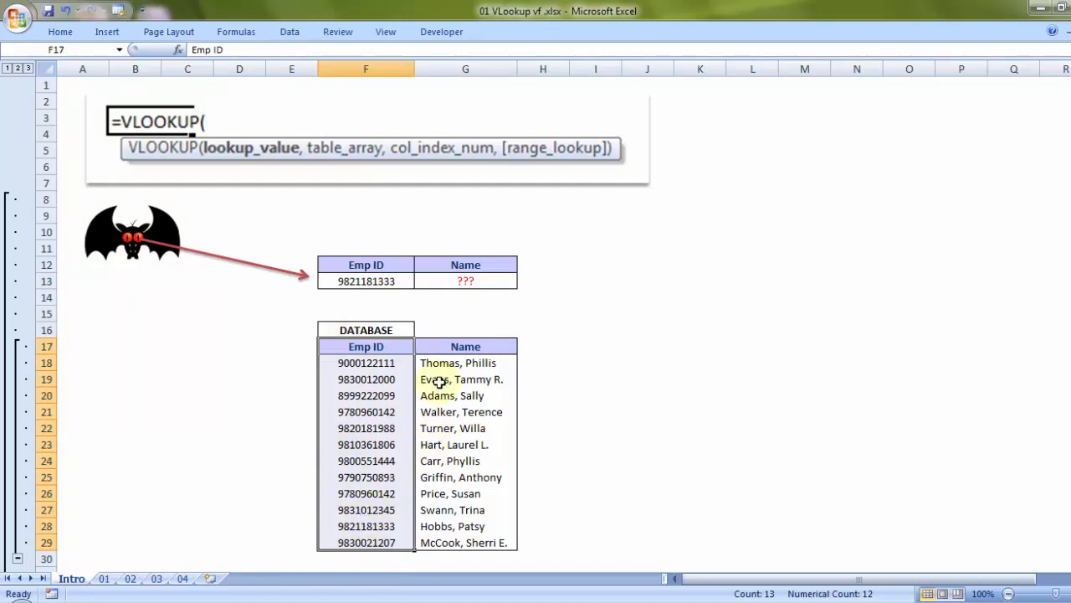
pyautogui.moveTo(438, 346); pyautogui.dragTo(439, 543)
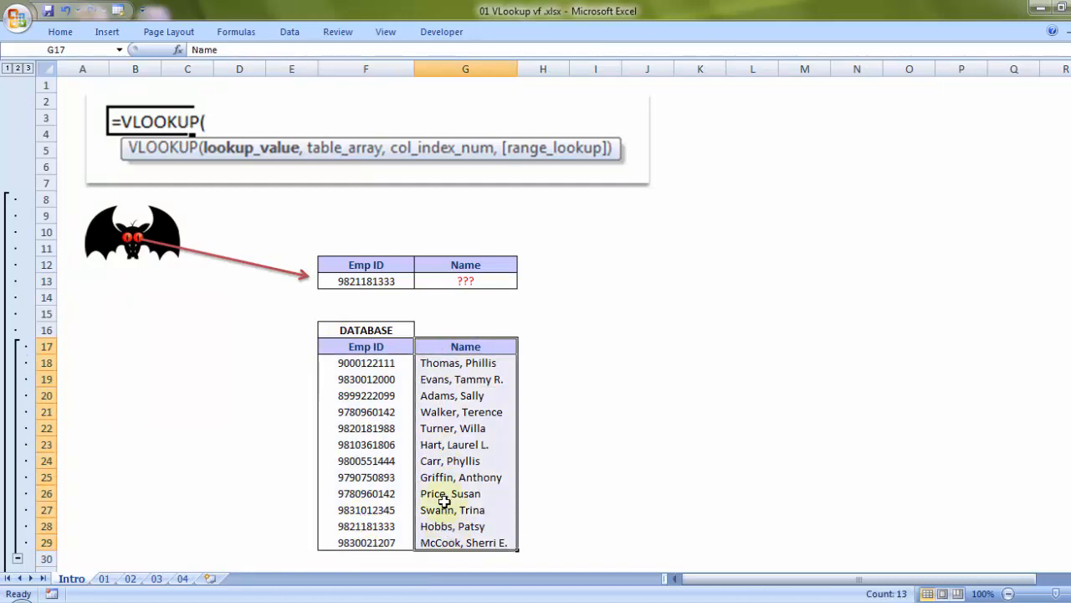
pyautogui.click(369, 379)
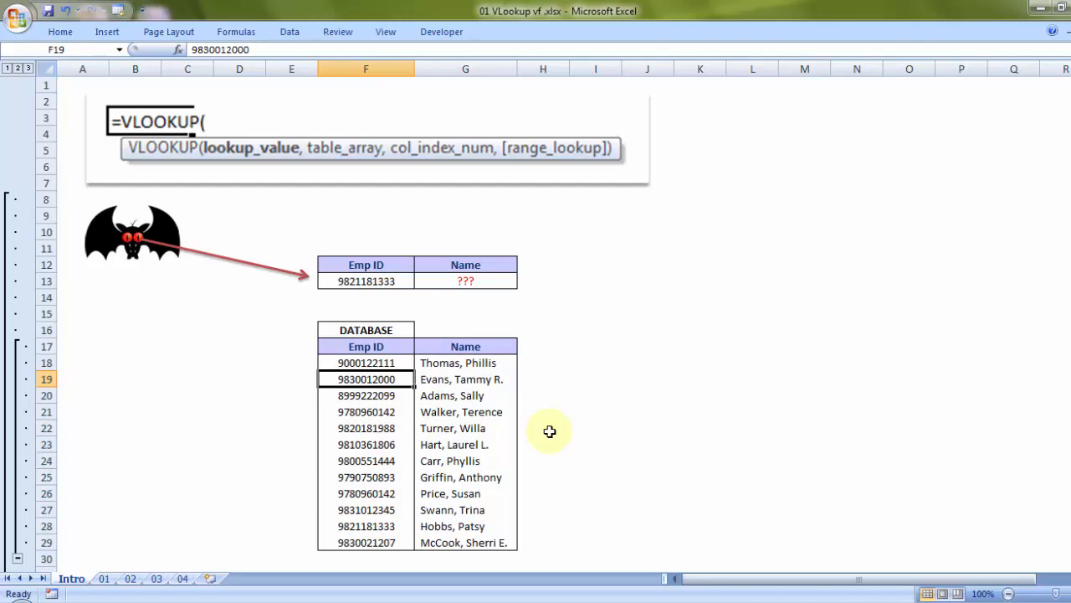
pyautogui.hotkey('ctrl', 'c')
pyautogui.hotkey('shift', 'Right')
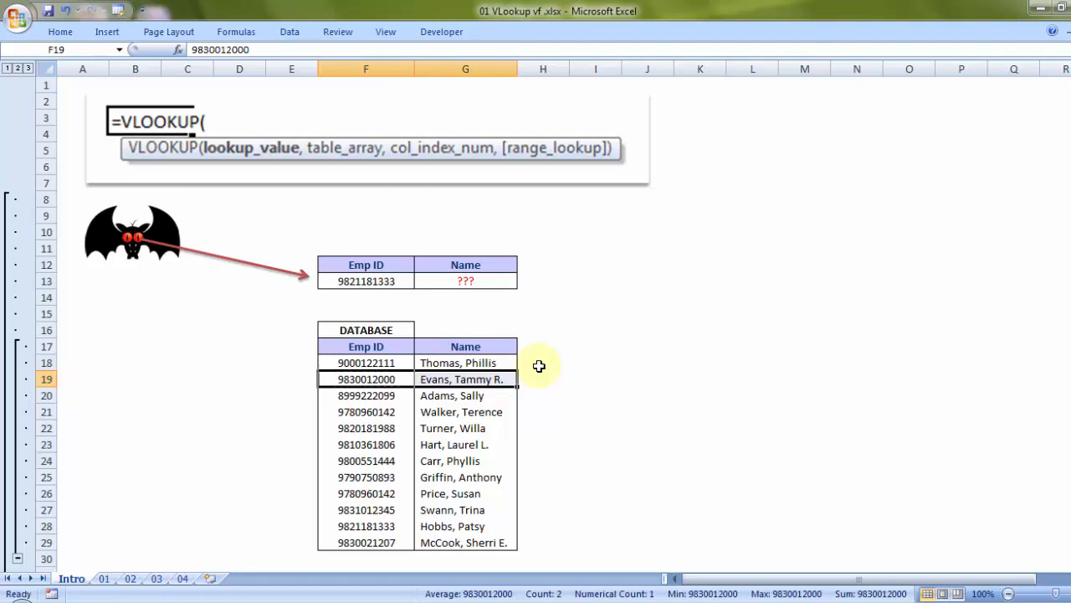
pyautogui.press('Escape')
pyautogui.click(391, 281)
pyautogui.hotkey('ctrl', 'c')
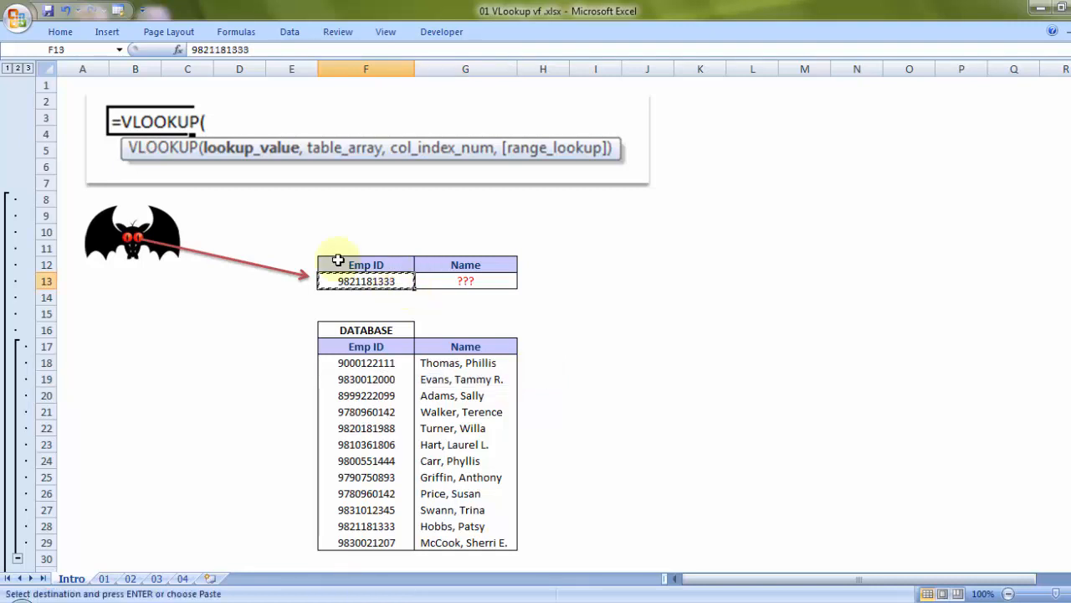
pyautogui.moveTo(387, 526); pyautogui.dragTo(425, 525)
pyautogui.hotkey('ctrl', 'c')
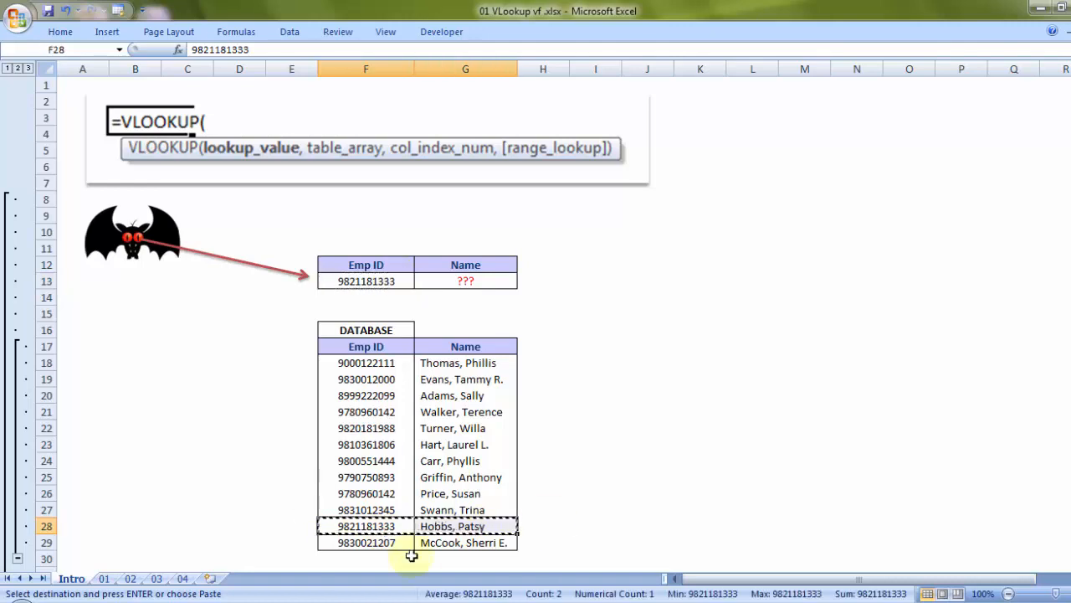
pyautogui.click(469, 283)
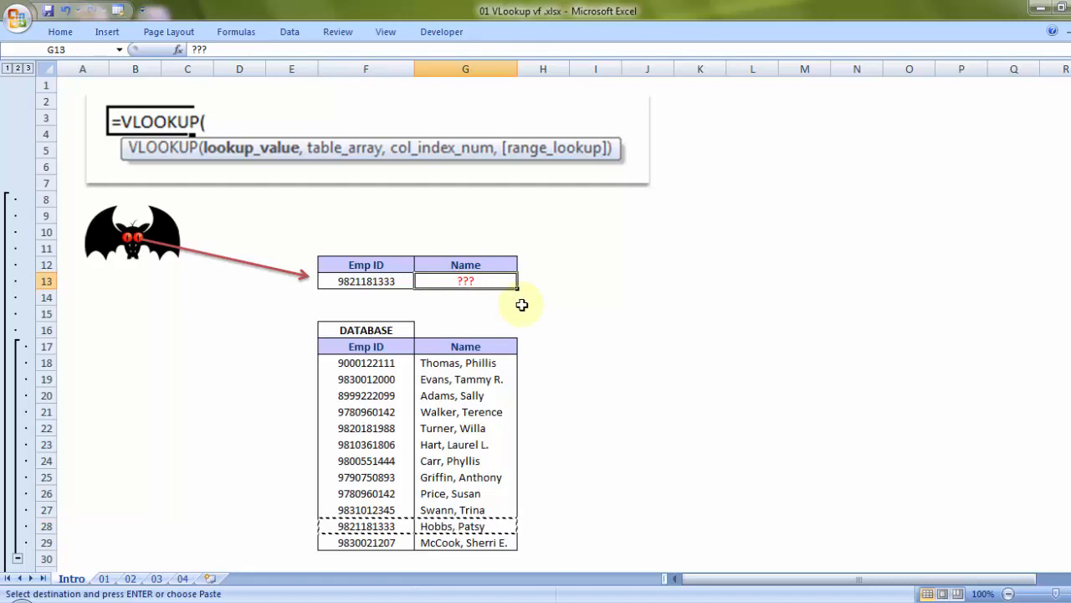
pyautogui.press('Escape')
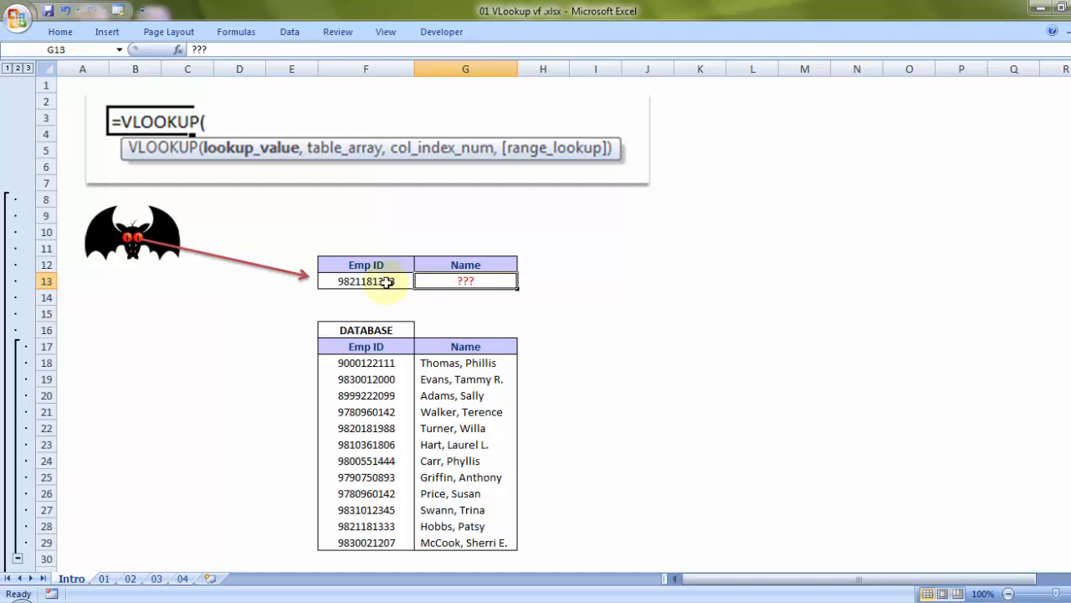
# - Find the F13 employee ID in the database and copy the matching name from G28 into G13
pyautogui.scroll(-2, 360, 276)
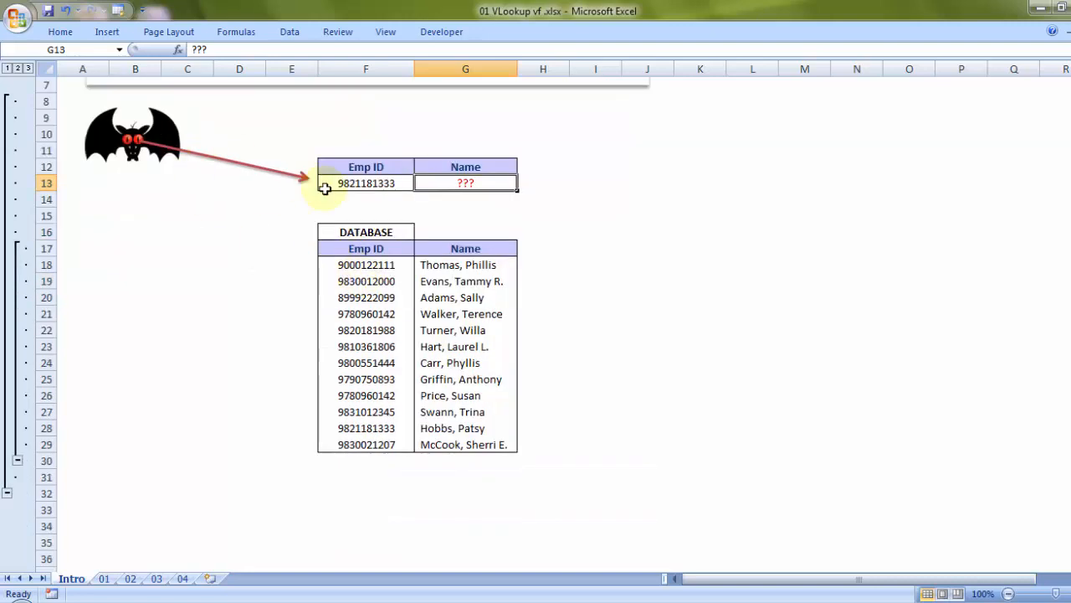
pyautogui.moveTo(369, 265); pyautogui.dragTo(381, 423)
pyautogui.click(382, 429)
pyautogui.hotkey('ctrl', 'c')
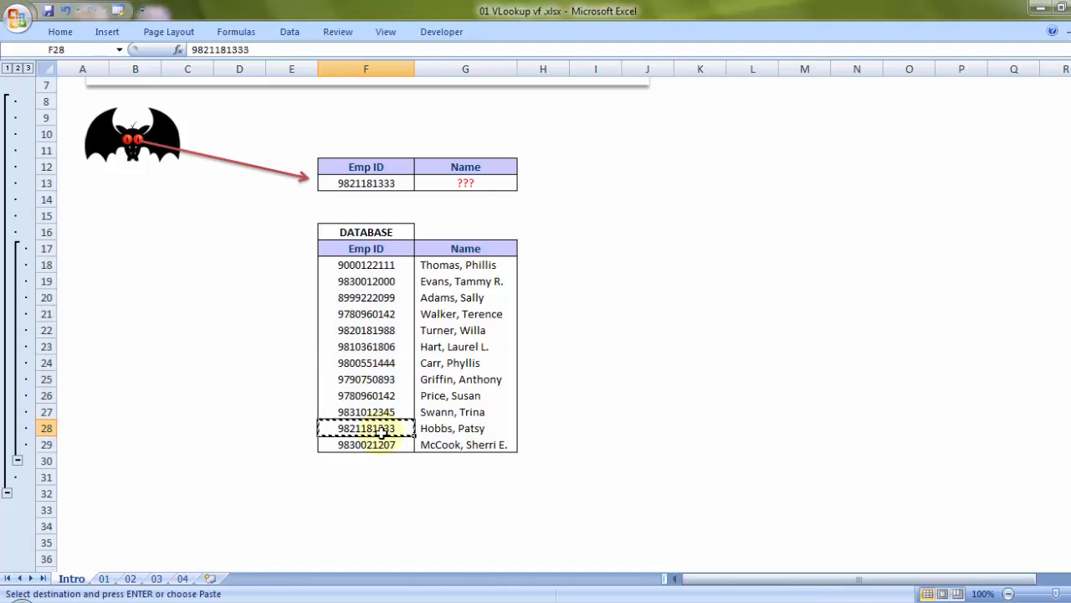
pyautogui.hotkey('shift', 'Right')
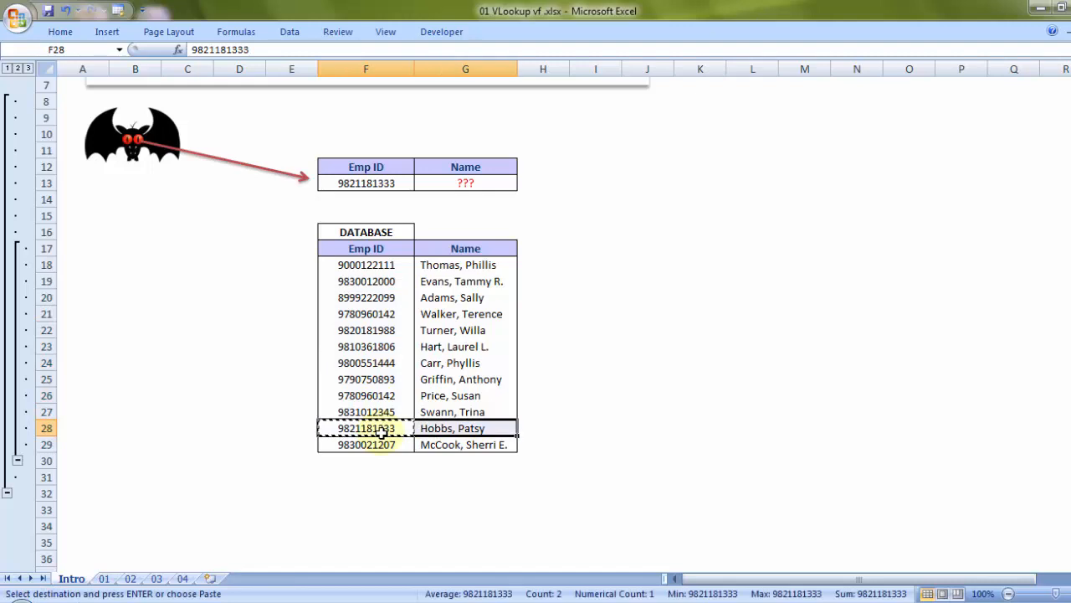
pyautogui.click(467, 429)
pyautogui.hotkey('ctrl', 'c')
pyautogui.click(475, 183)
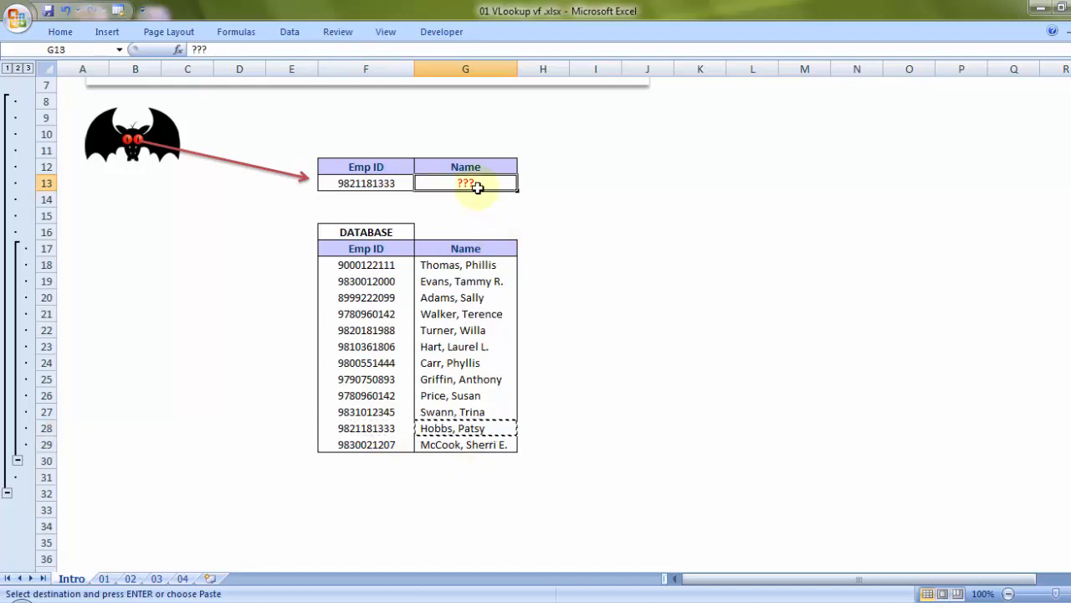
pyautogui.hotkey('ctrl', 'v')
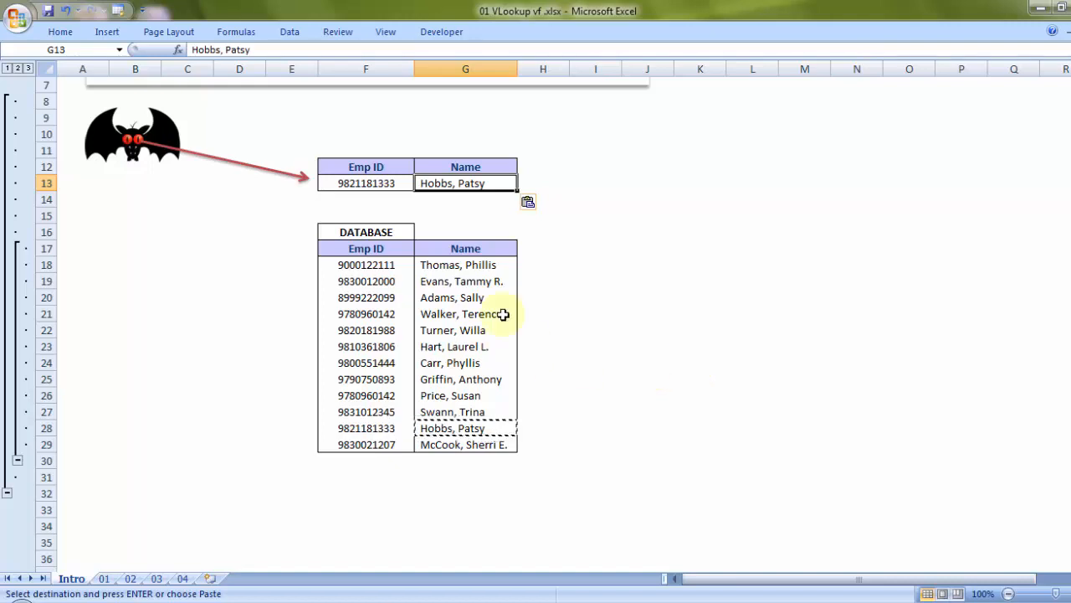
# - Try extending the employee ID from F13 down to F14, undo that fill, and clear the name in G13
pyautogui.click(389, 183)
pyautogui.moveTo(413, 192); pyautogui.dragTo(412, 209)
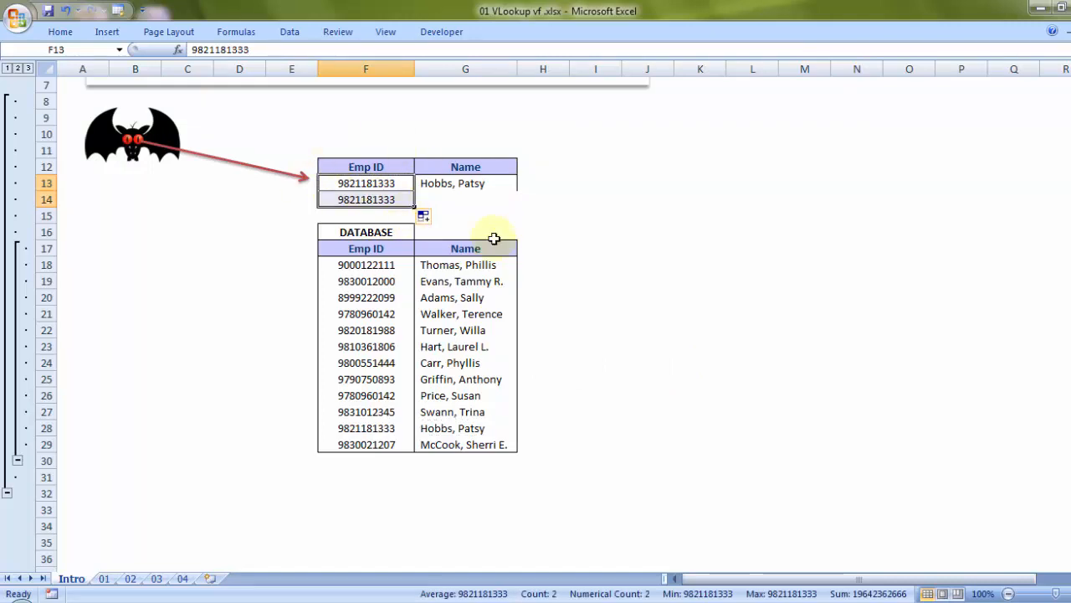
pyautogui.hotkey('ctrl', 'z')
pyautogui.click(469, 185)
pyautogui.press('Delete')
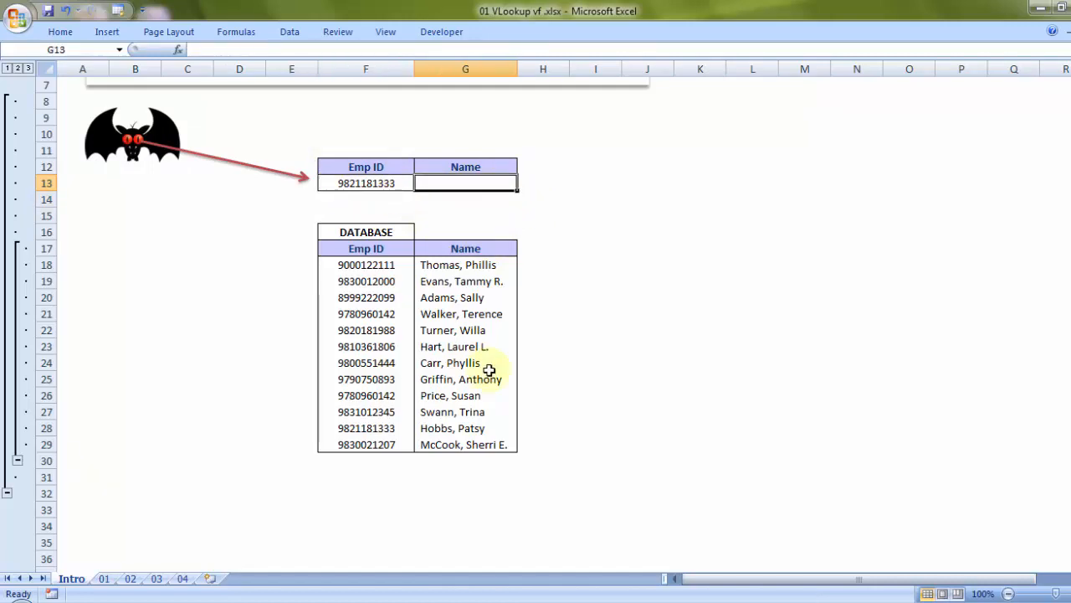
# - Trace the ID in F13 down the database's Emp ID column to row 28 and across to its name
pyautogui.scroll(2, 616, 384)
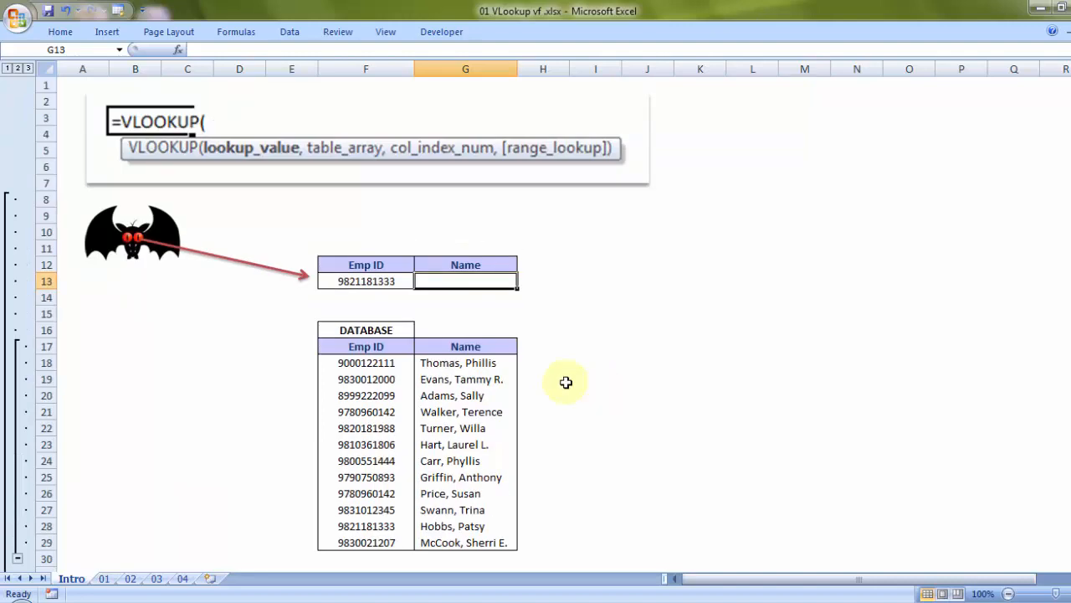
pyautogui.scroll(-1, 566, 383)
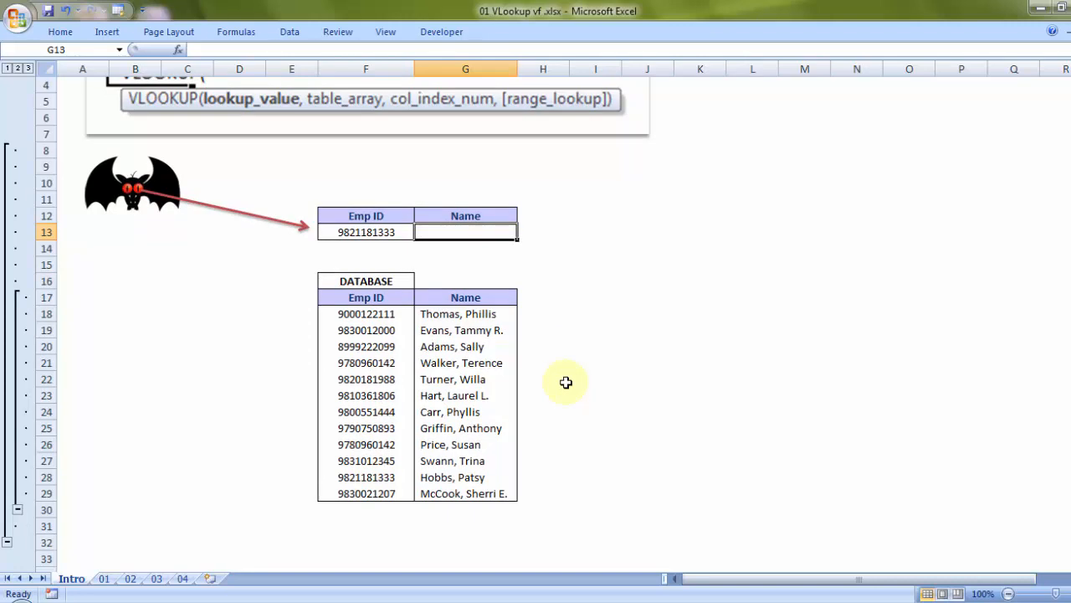
pyautogui.scroll(1, 566, 383)
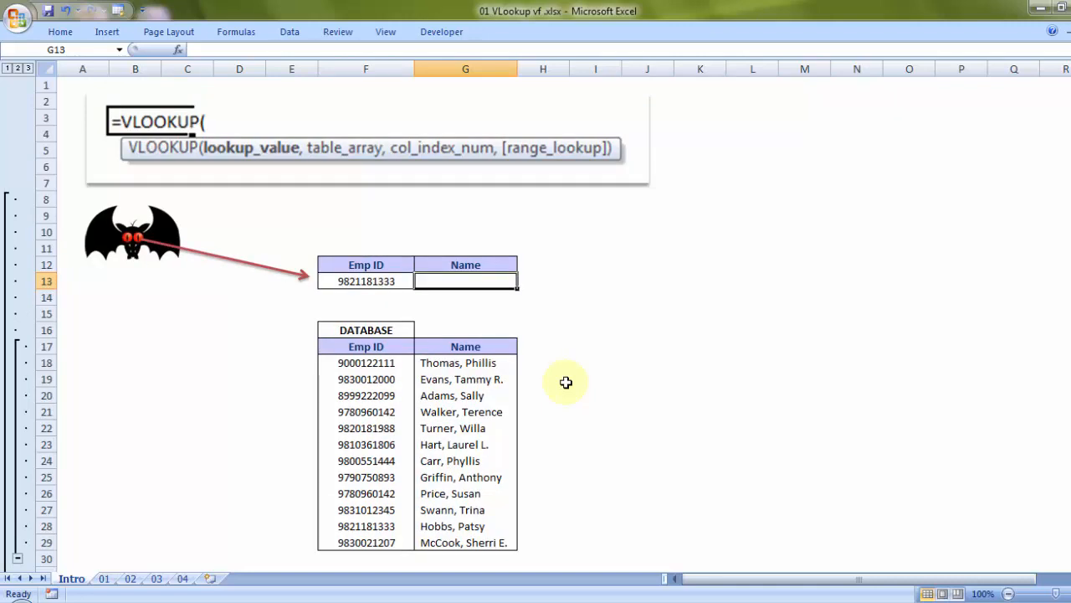
pyautogui.click(376, 282)
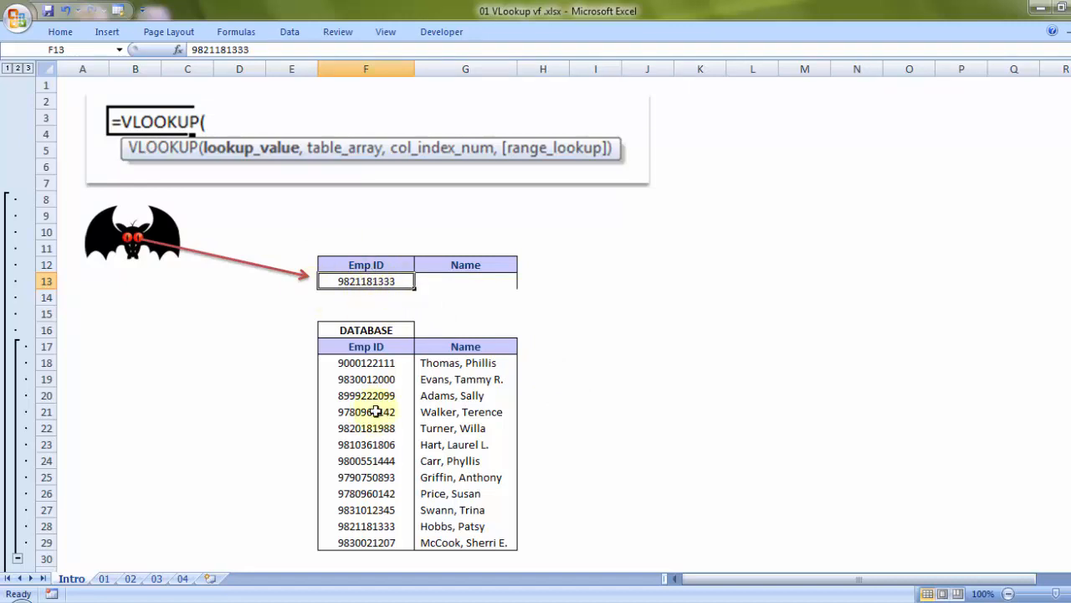
pyautogui.moveTo(368, 346); pyautogui.dragTo(376, 512)
pyautogui.click(371, 526)
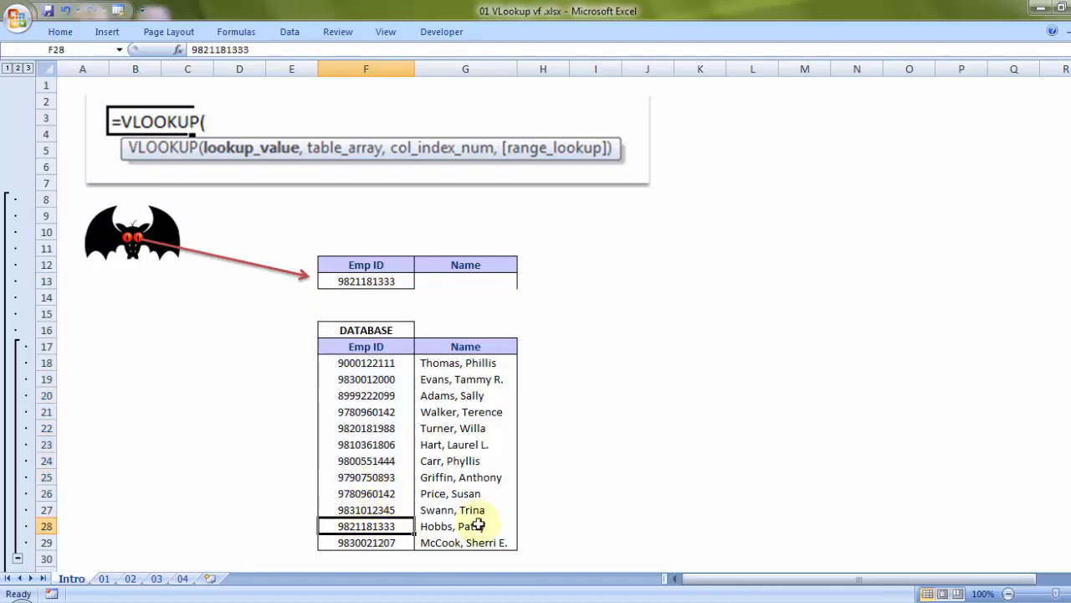
pyautogui.click(437, 526)
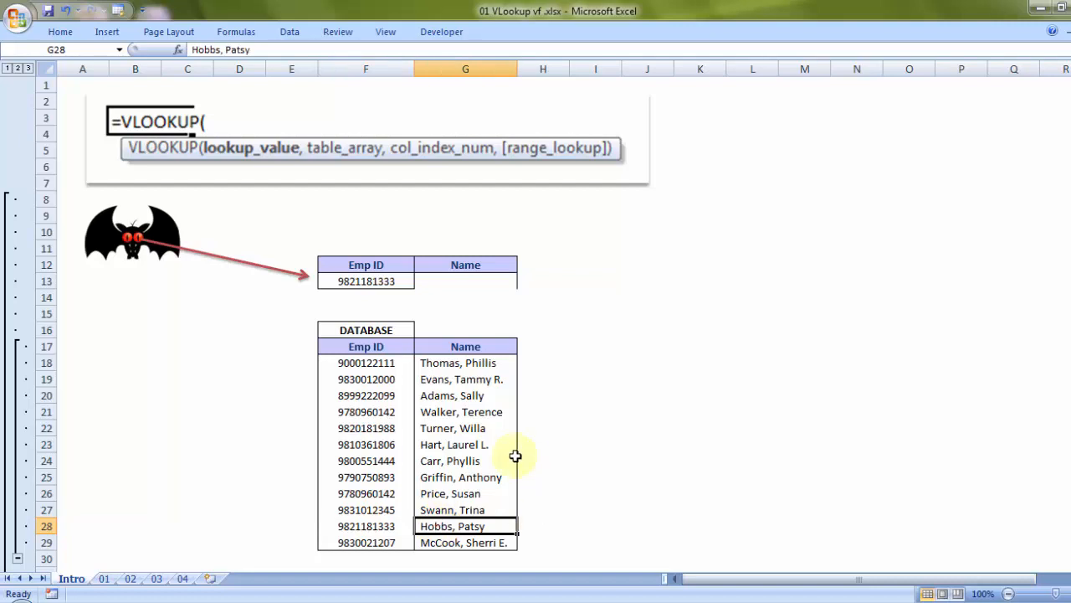
# - Begin a VLOOKUP formula in G13 with the employee ID cell F13 as the lookup value
pyautogui.click(454, 281)
pyautogui.write('=')
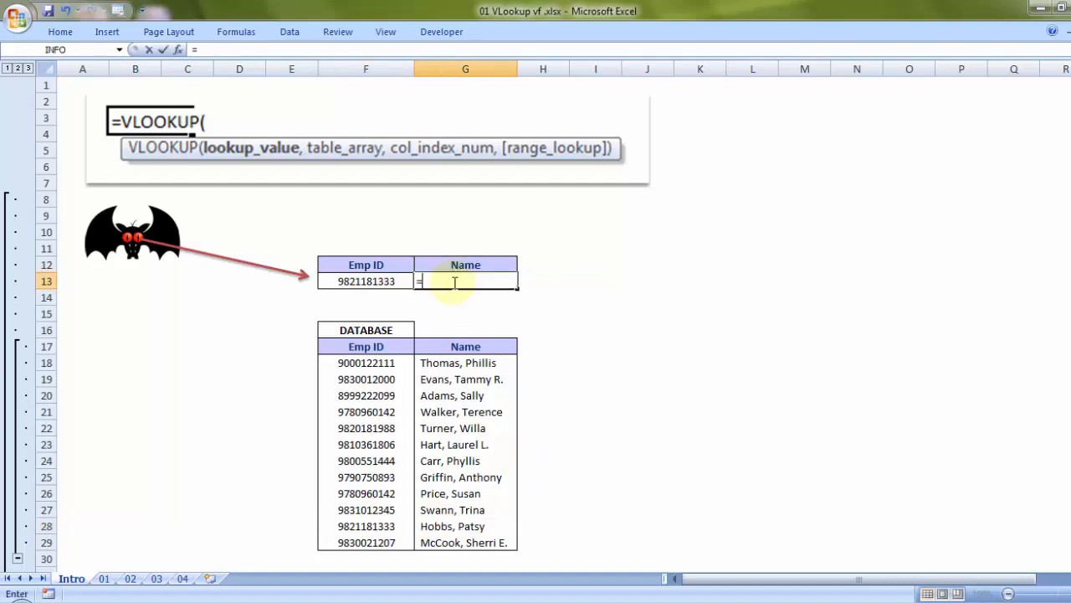
pyautogui.write('vl')
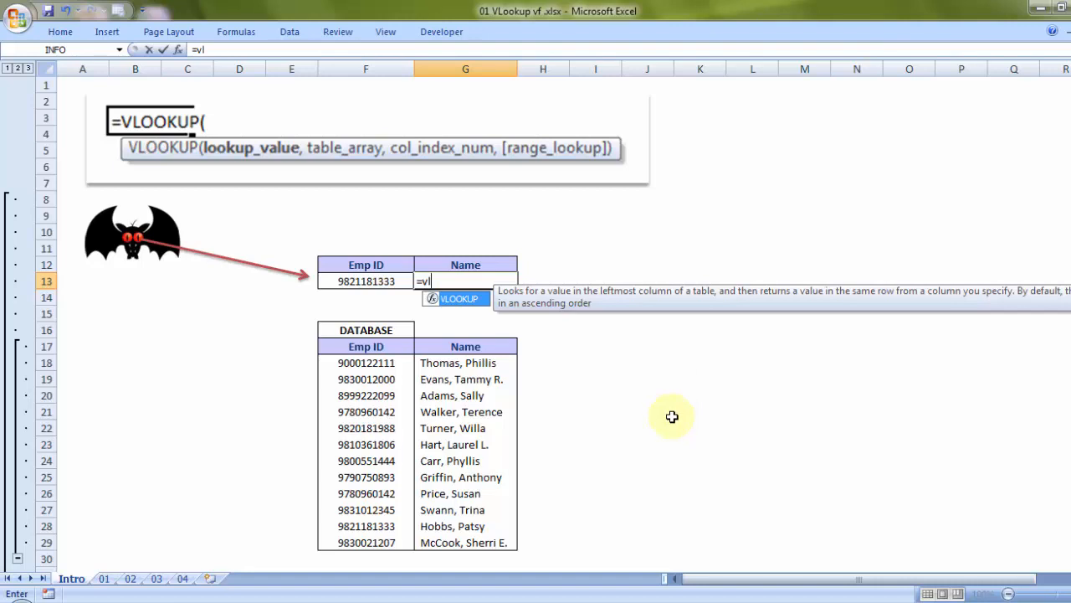
pyautogui.press('Tab')
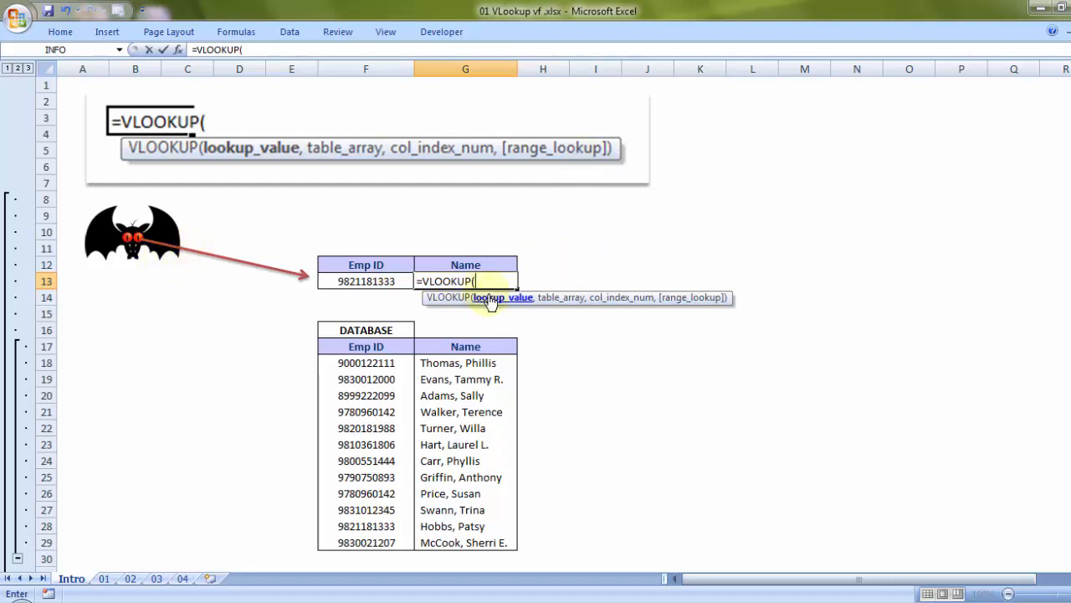
pyautogui.click(391, 282)
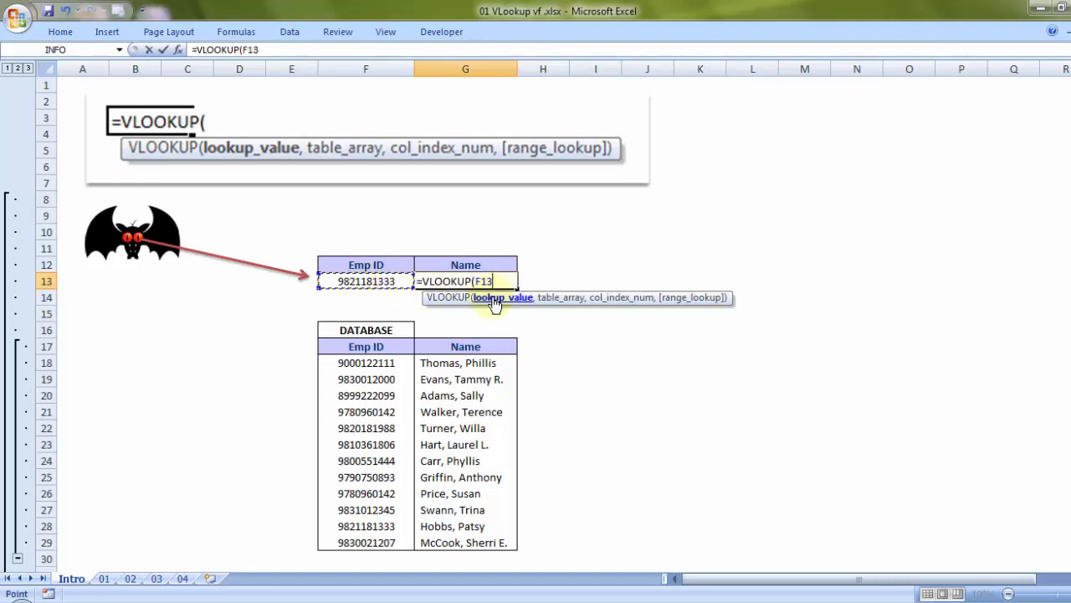
pyautogui.write(',')
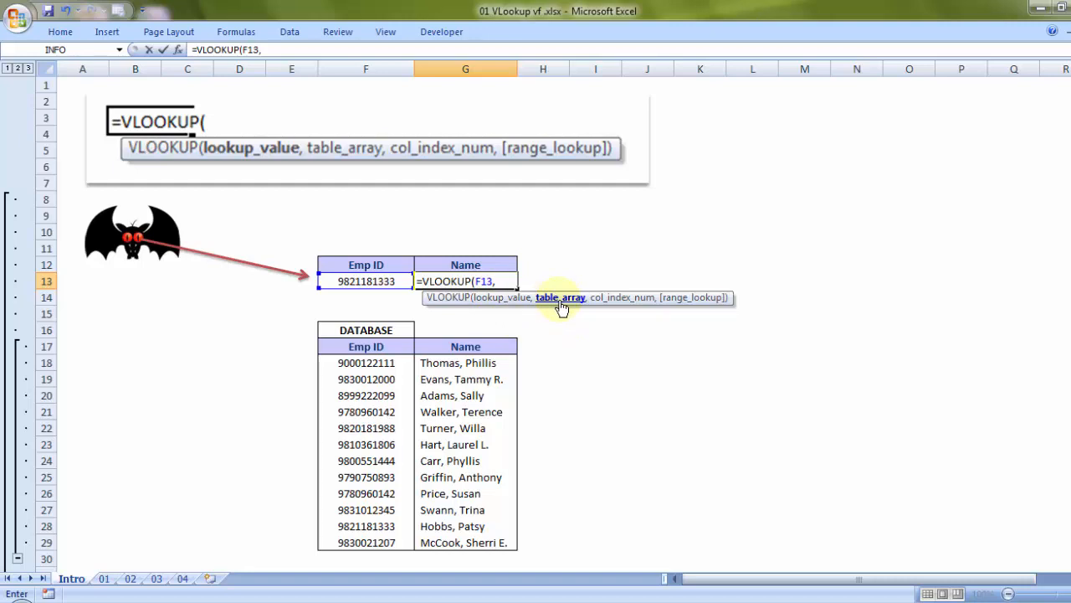
# - Continue the VLOOKUP in G13 with the database range F17:G29 as table array and 2 as column index
pyautogui.moveTo(387, 346); pyautogui.dragTo(468, 537)
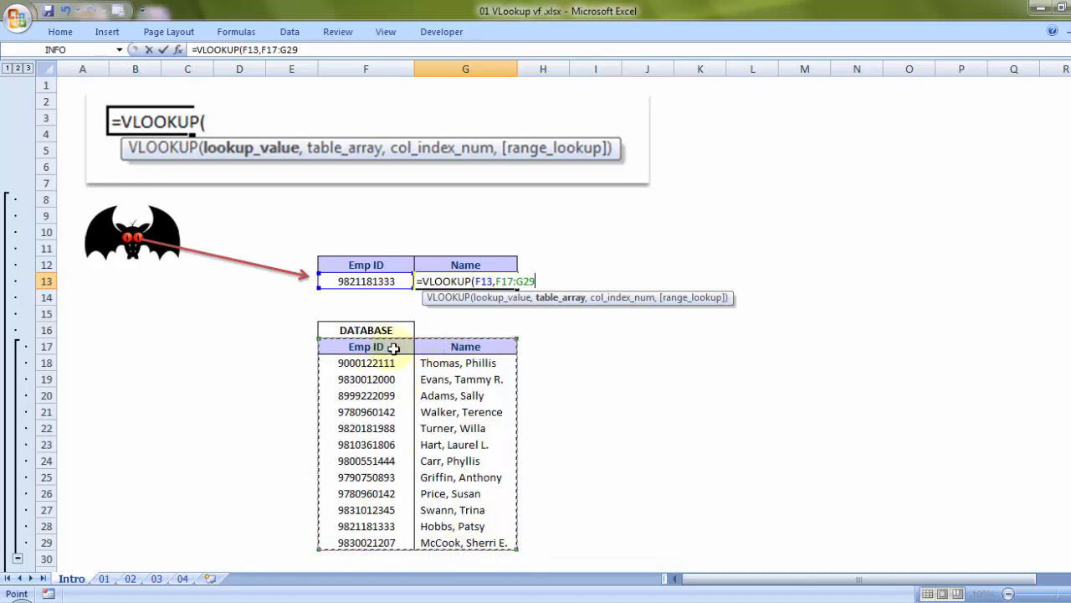
pyautogui.write(',2')
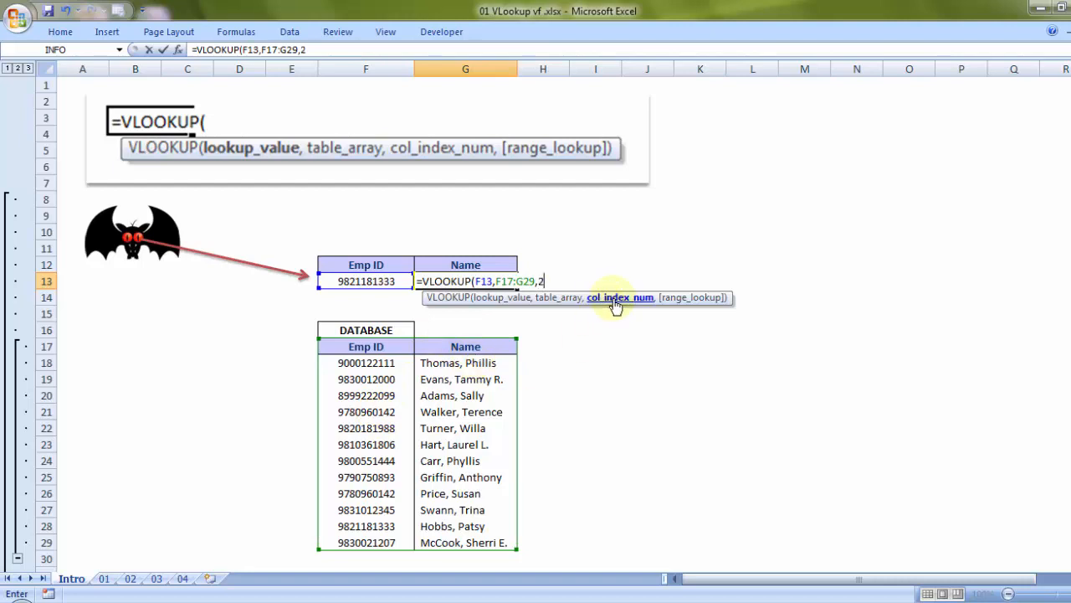
pyautogui.click(546, 281)
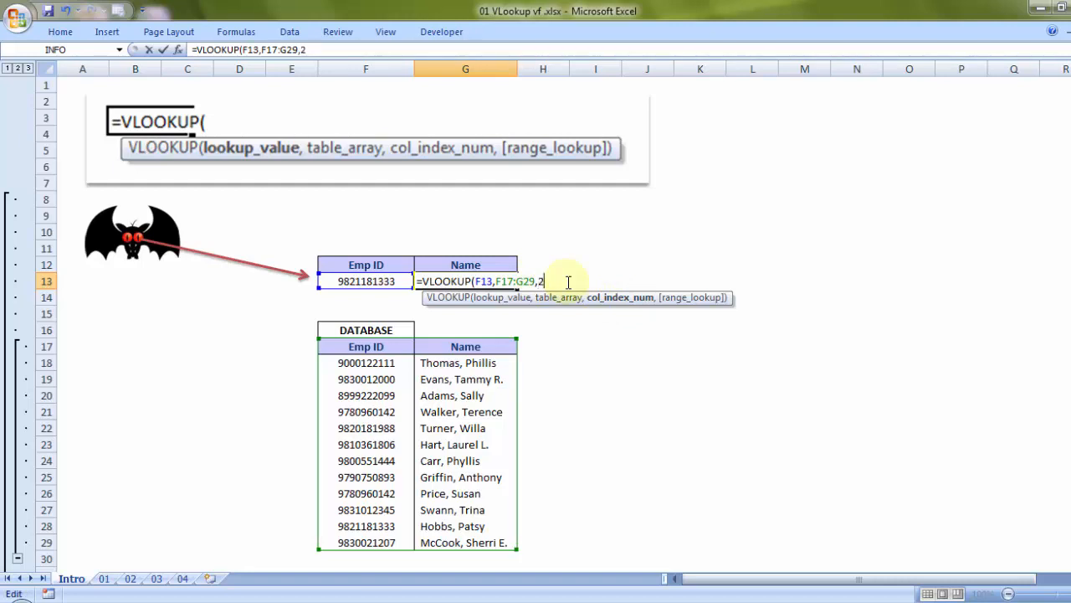
pyautogui.write(',')
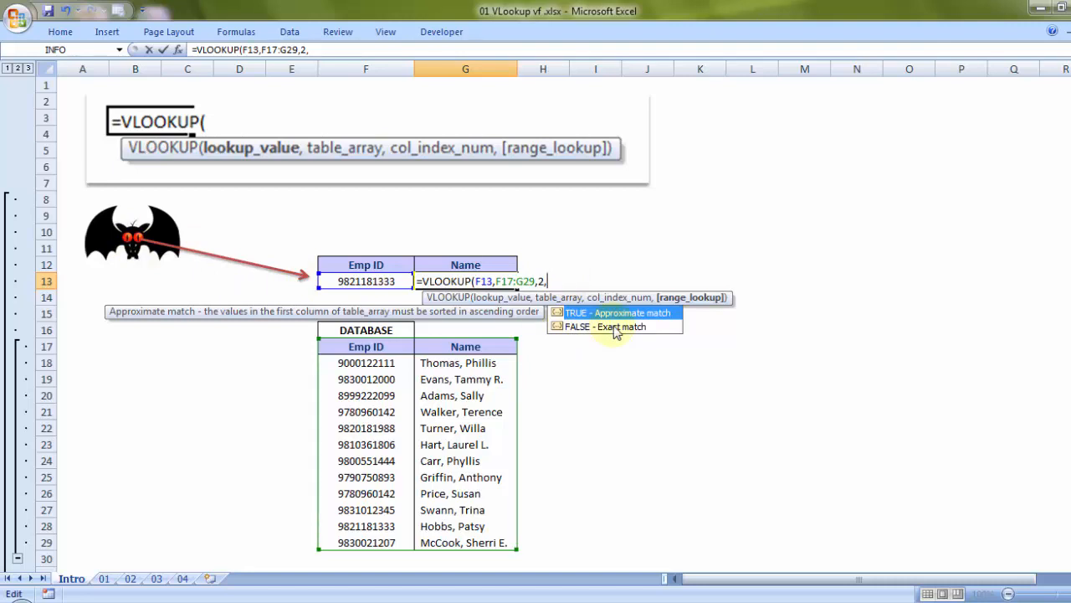
# - Set the range lookup argument to FALSE for an exact match and complete the VLOOKUP formula in G13
pyautogui.doubleClick(616, 328)
pyautogui.moveTo(546, 282); pyautogui.dragTo(600, 282)
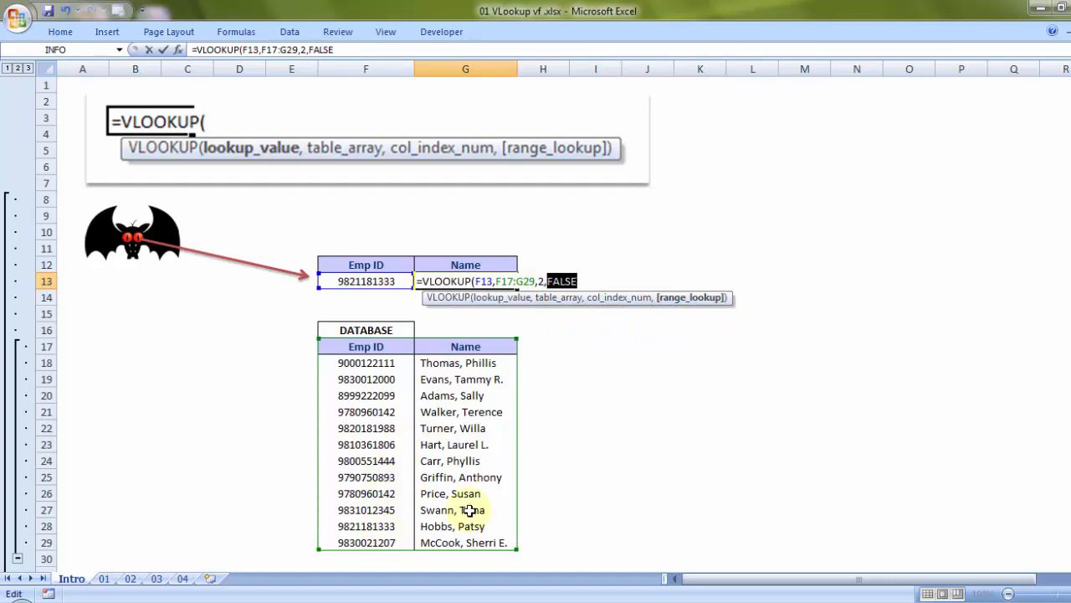
pyautogui.click(587, 282)
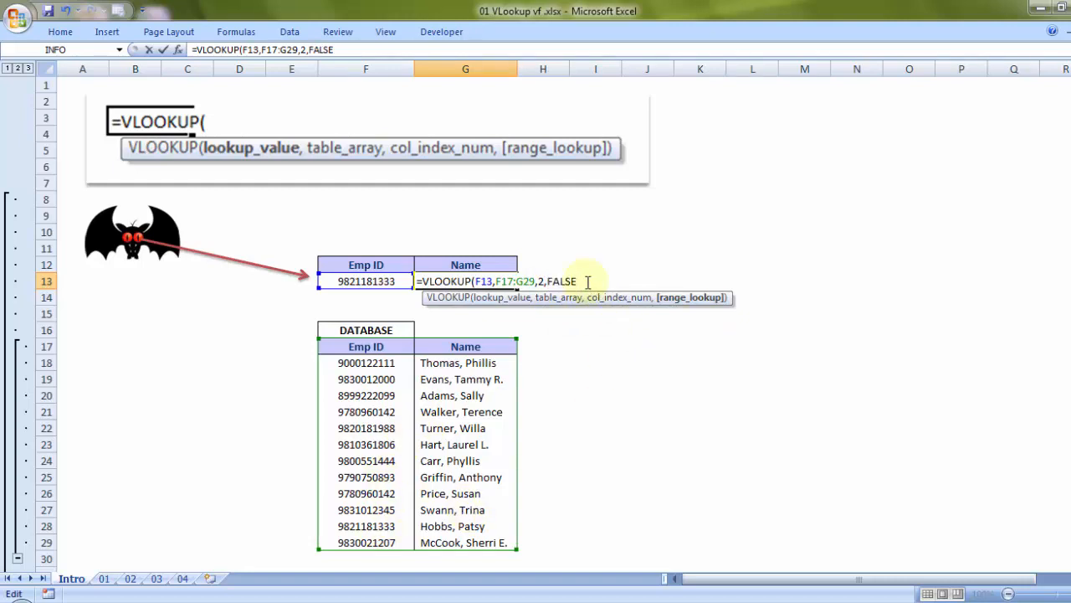
pyautogui.write(')')
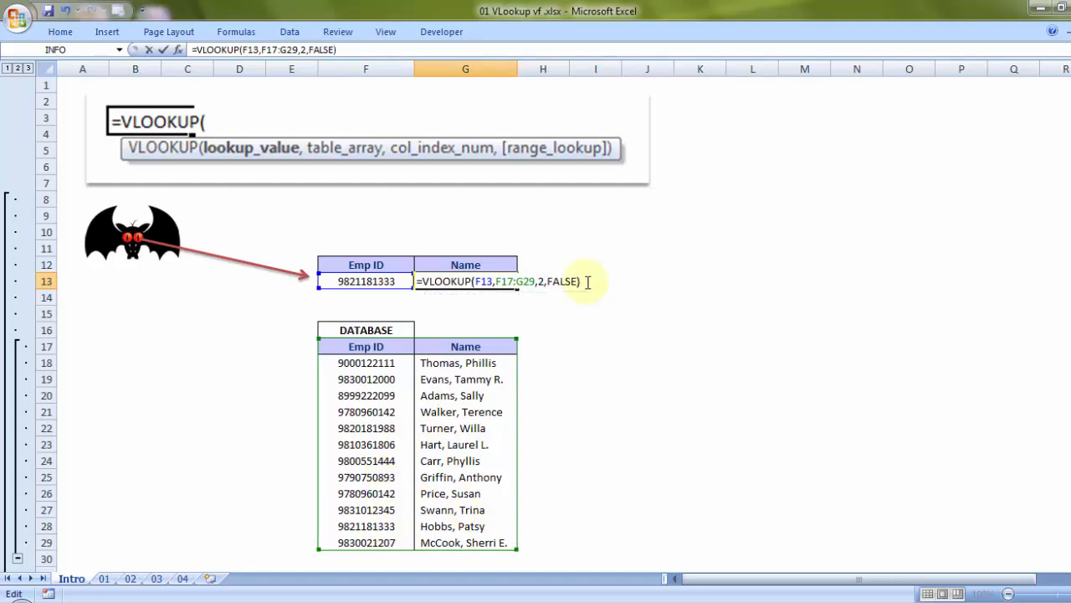
pyautogui.press('Return')
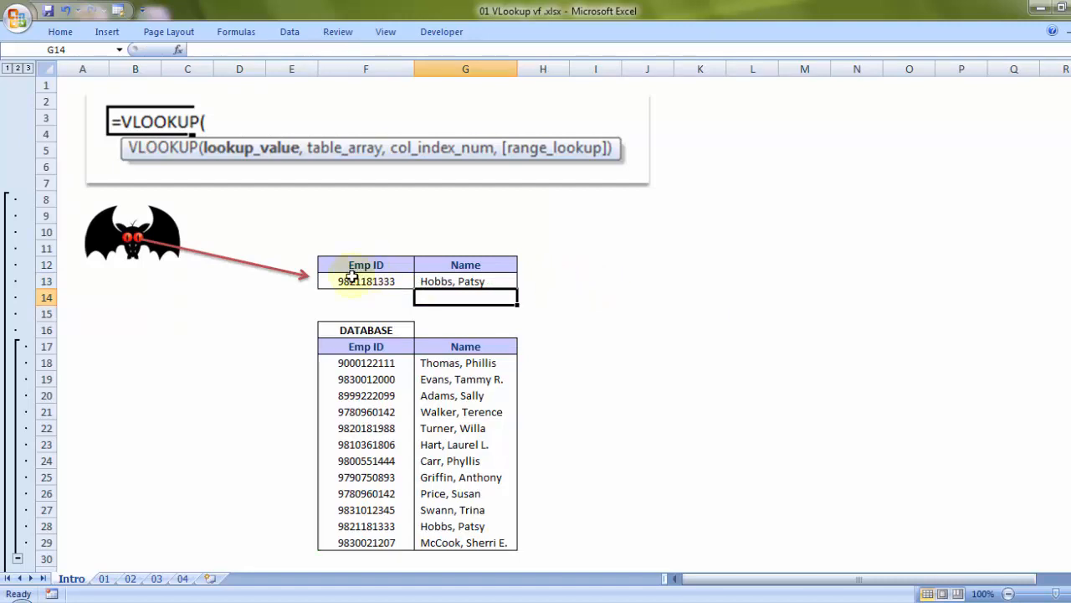
# - Copy the employee ID text from database cell F21, leaving that cell's content intact
pyautogui.click(393, 282)
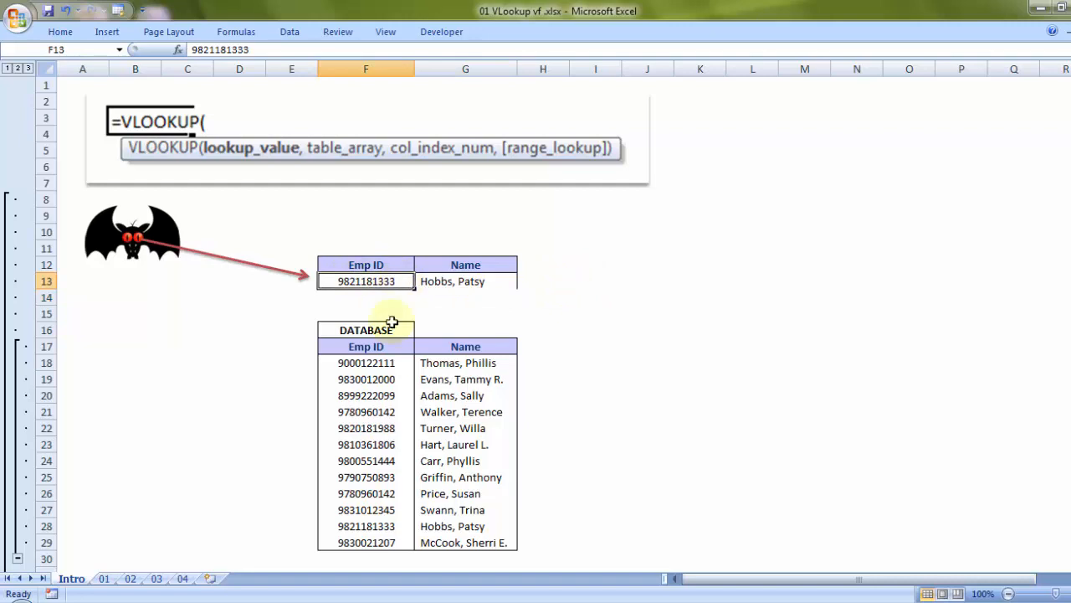
pyautogui.click(399, 366)
pyautogui.doubleClick(385, 411)
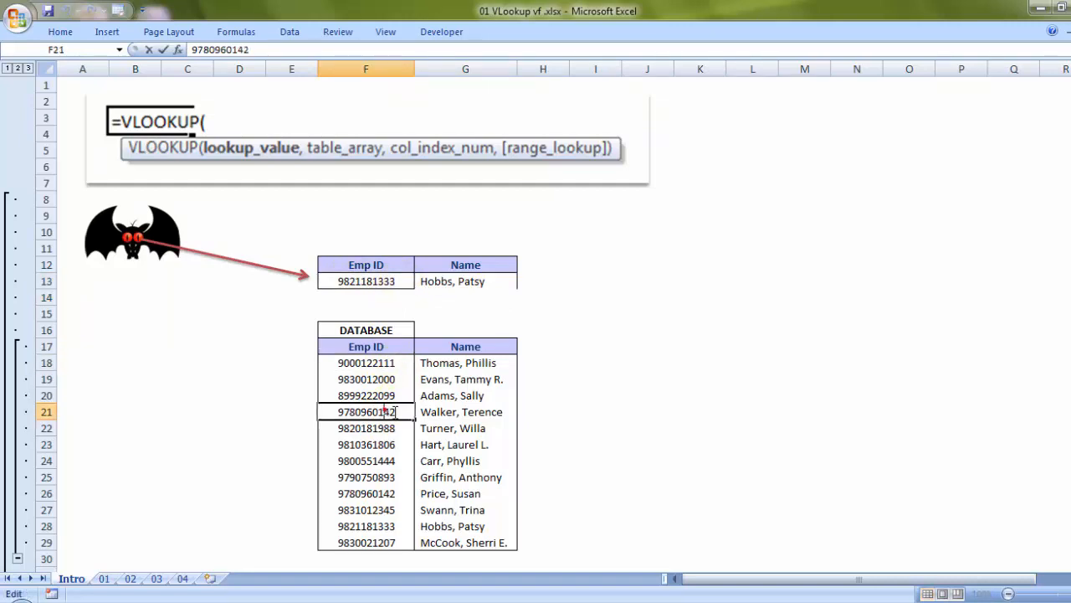
pyautogui.doubleClick(402, 411)
pyautogui.click(342, 411)
pyautogui.moveTo(342, 411); pyautogui.dragTo(402, 411)
pyautogui.rightClick(377, 414)
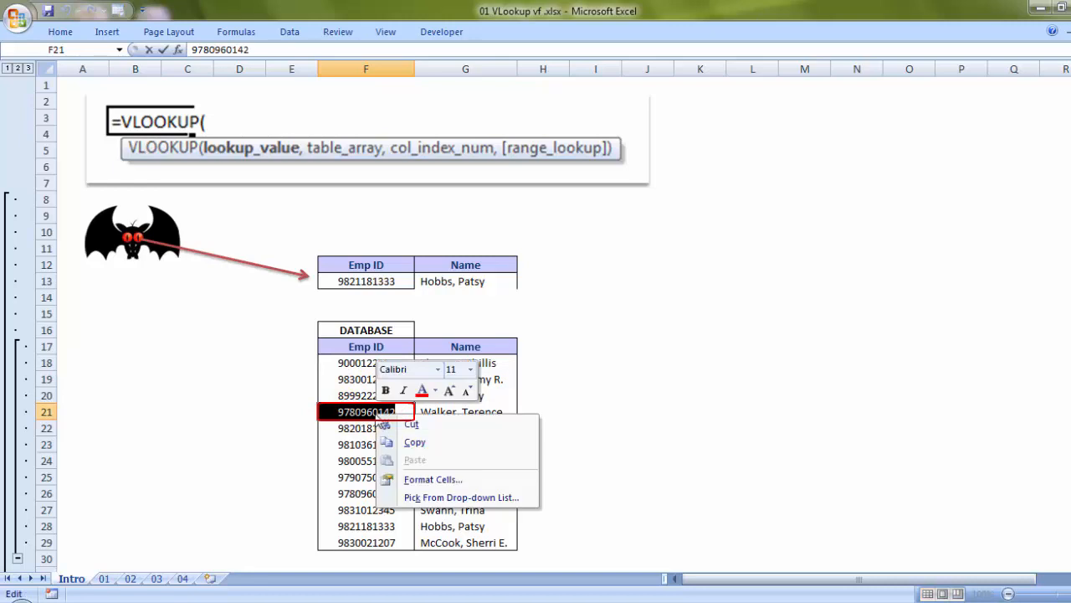
pyautogui.click(415, 443)
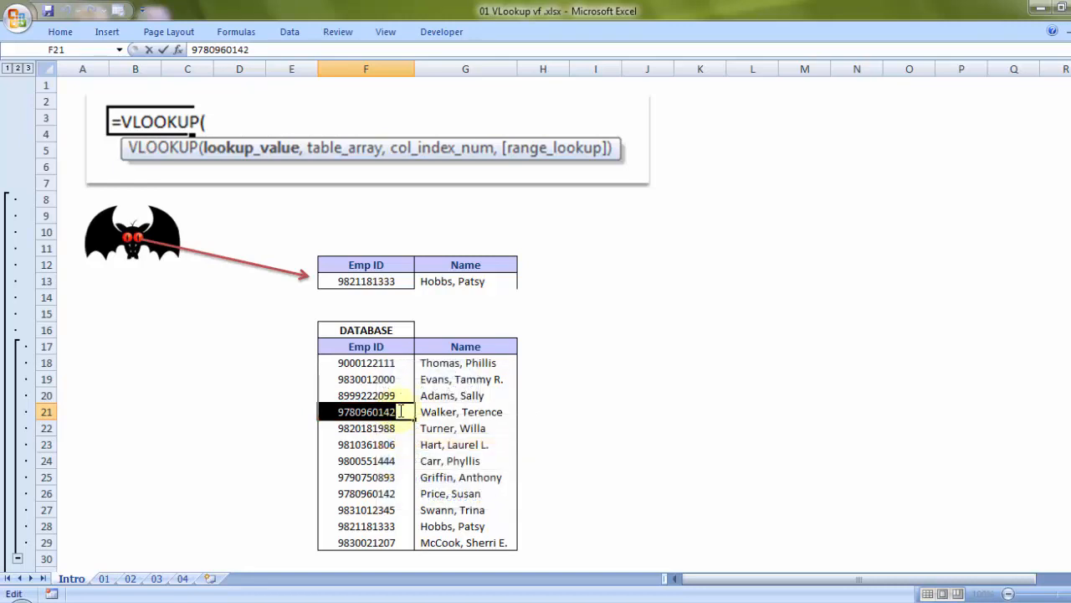
pyautogui.press('Escape')
# - Replace the lookup employee ID in F13 with the ID copied from F21
pyautogui.doubleClick(390, 281)
pyautogui.moveTo(404, 281); pyautogui.dragTo(339, 279)
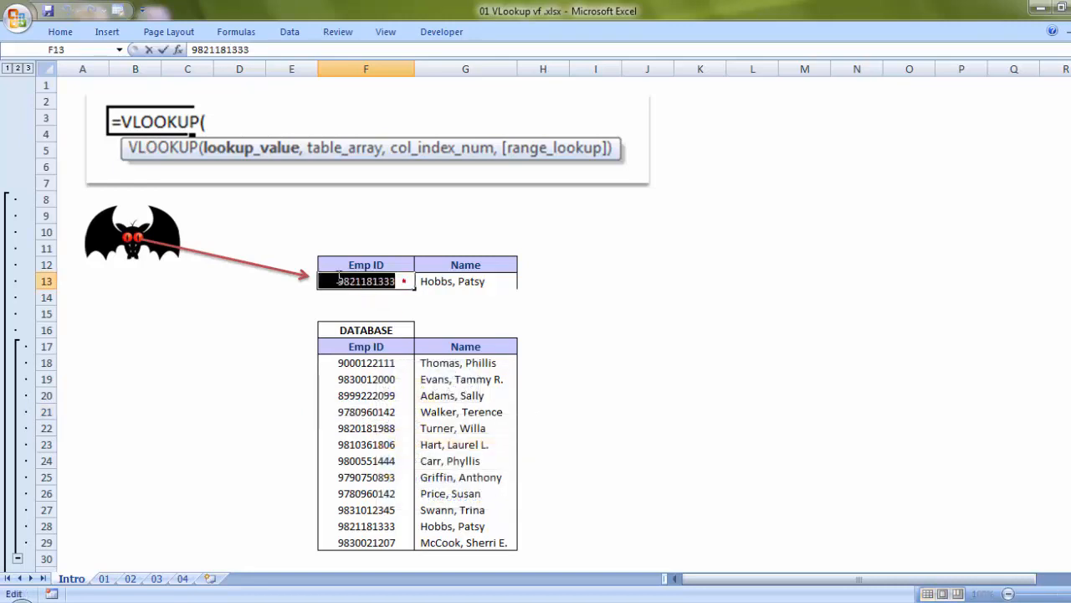
pyautogui.press('BackSpace')
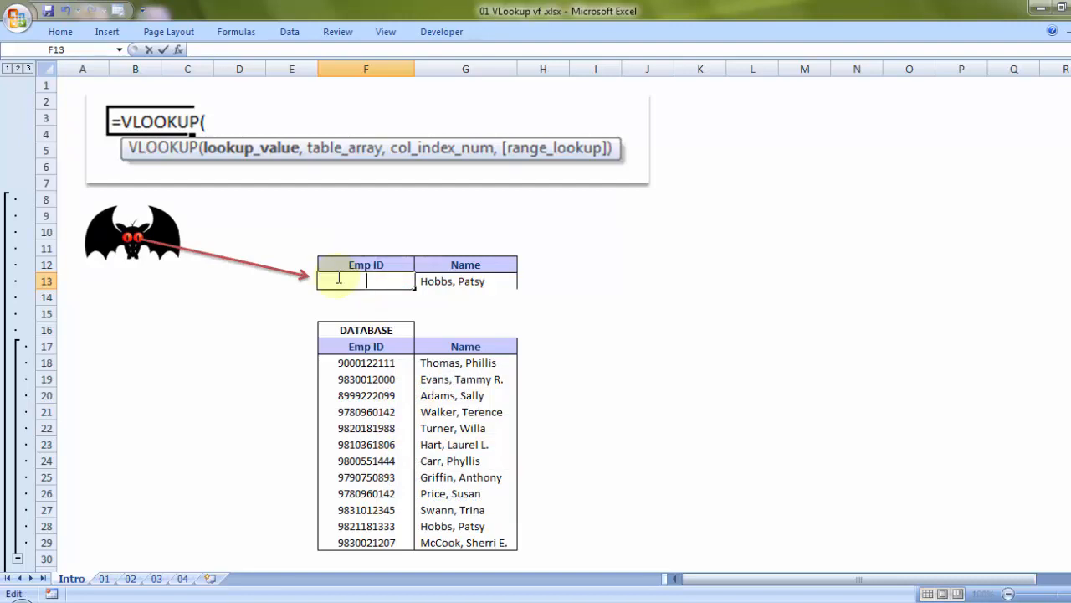
pyautogui.hotkey('ctrl', 'v')
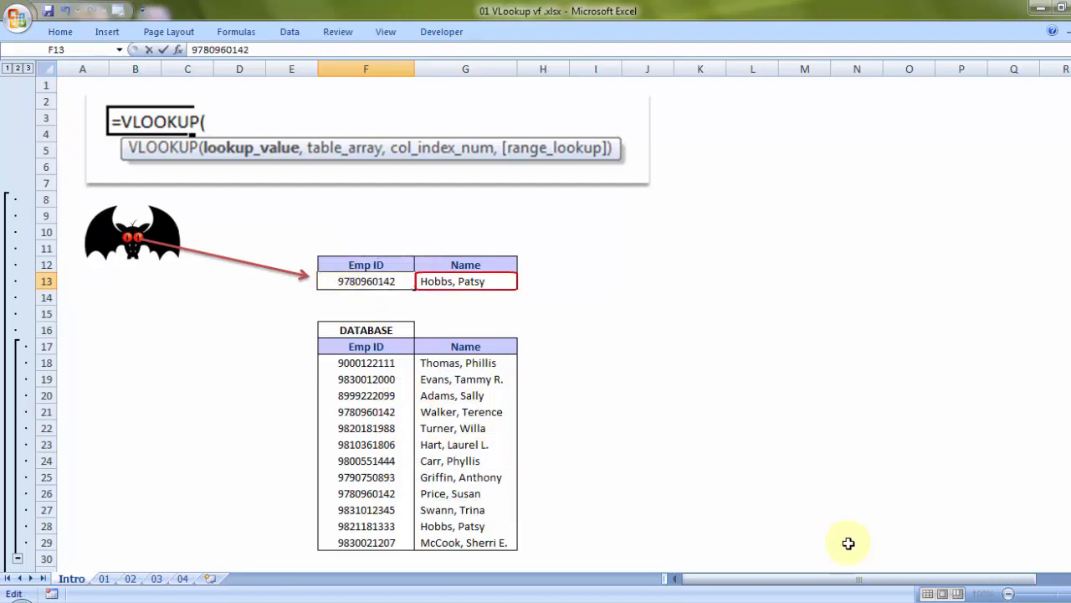
pyautogui.press('Return')
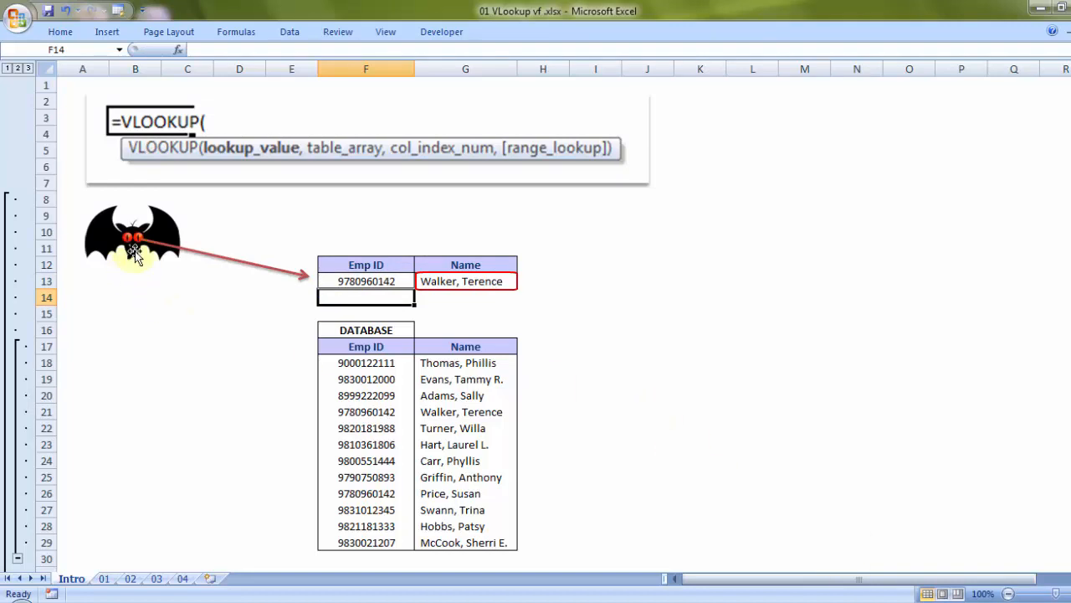
# - Trace how the lookup scans the database's Emp ID column from F18 downward for the ID in F13
pyautogui.click(357, 363)
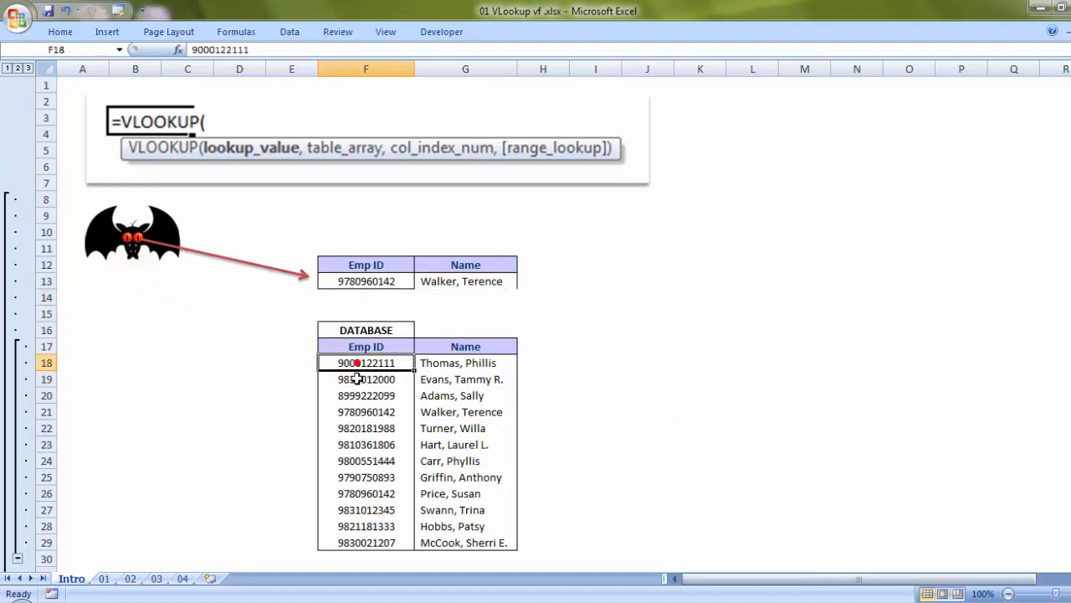
pyautogui.click(357, 379)
pyautogui.click(365, 426)
pyautogui.click(366, 444)
pyautogui.click(371, 476)
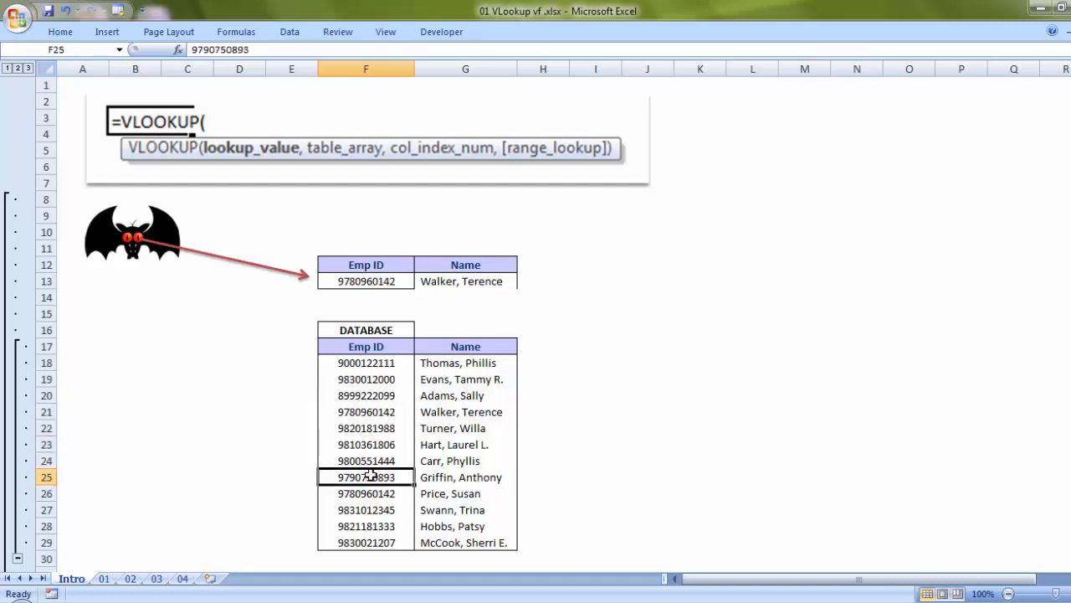
pyautogui.click(389, 285)
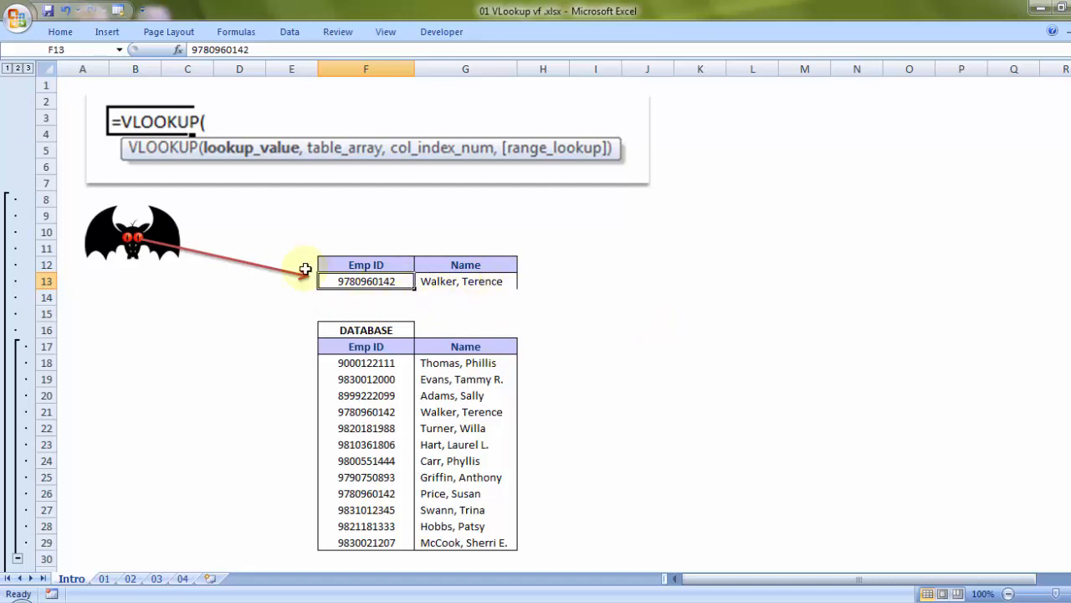
# - Mark the database table F17:G29 as the lookup range and extend the marked area to column H
pyautogui.moveTo(368, 349); pyautogui.dragTo(447, 544)
pyautogui.hotkey('ctrl', 'c')
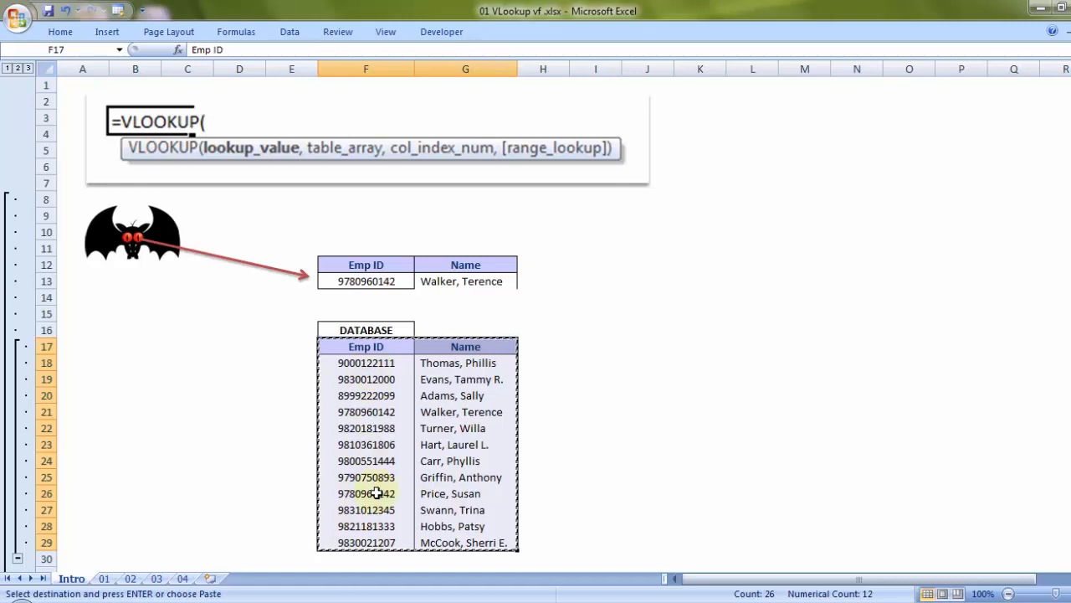
pyautogui.moveTo(384, 346); pyautogui.dragTo(546, 548)
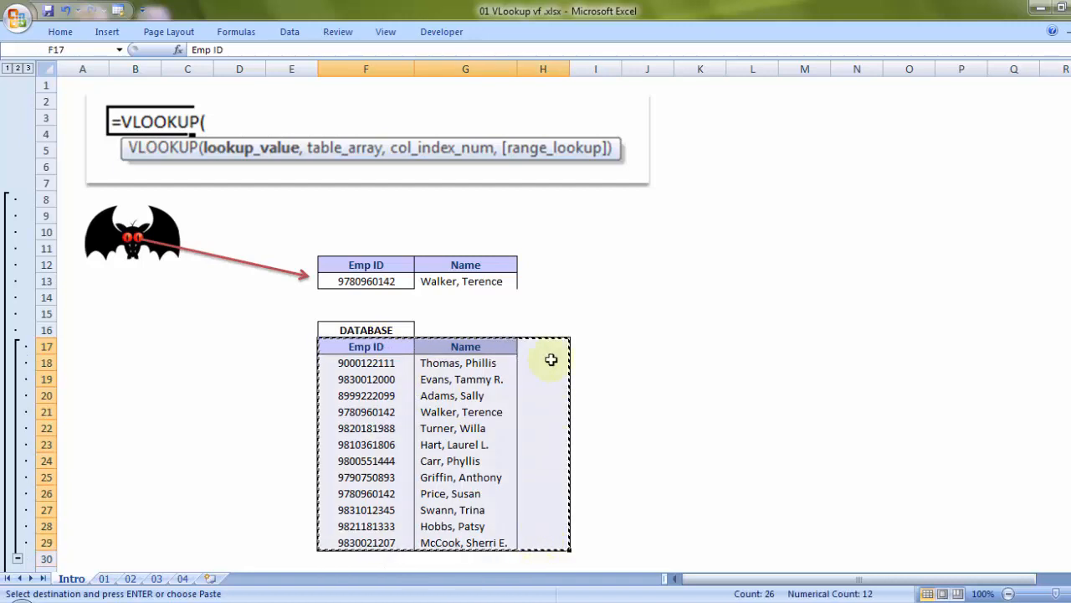